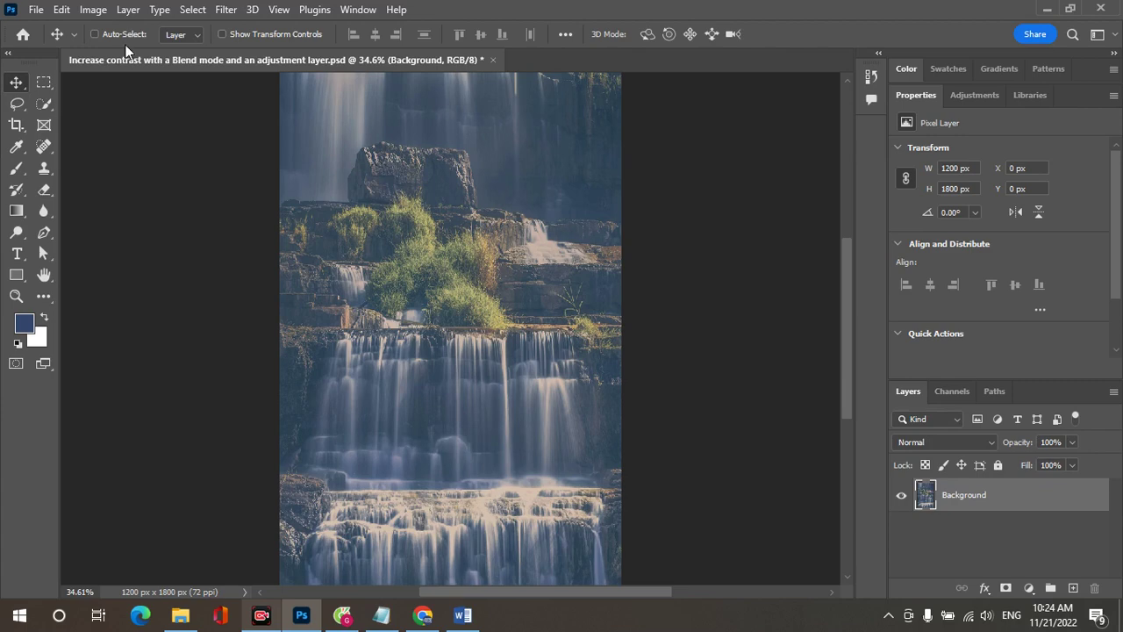
Start a new Curves adjustment layer named Curves 1 with blend mode Linear Light
click(128, 9)
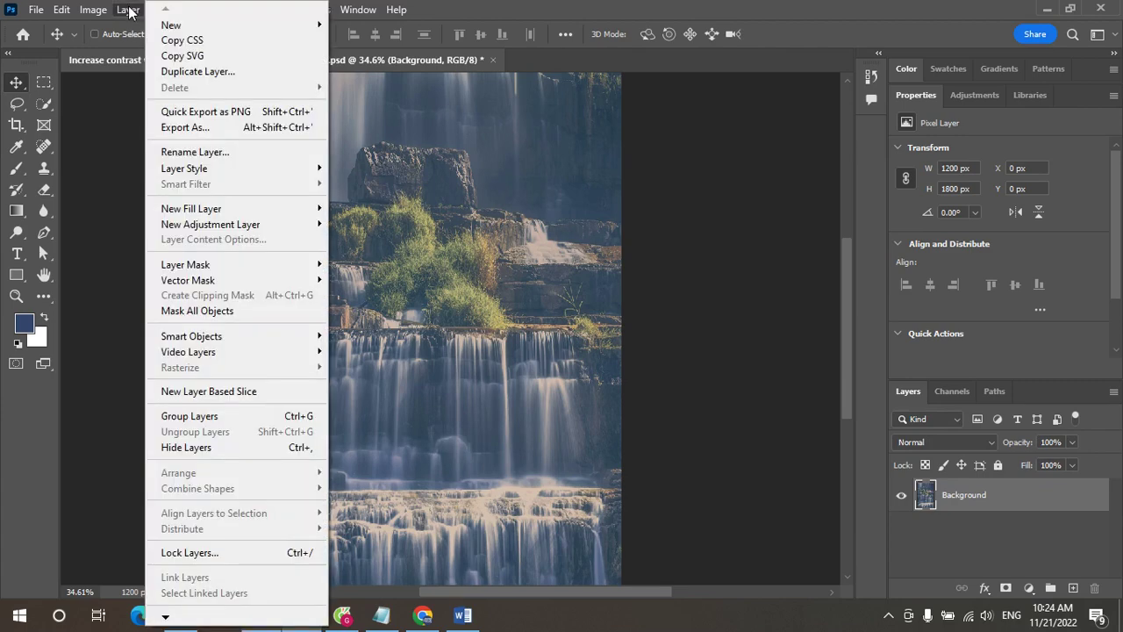
mouse_move(210, 225)
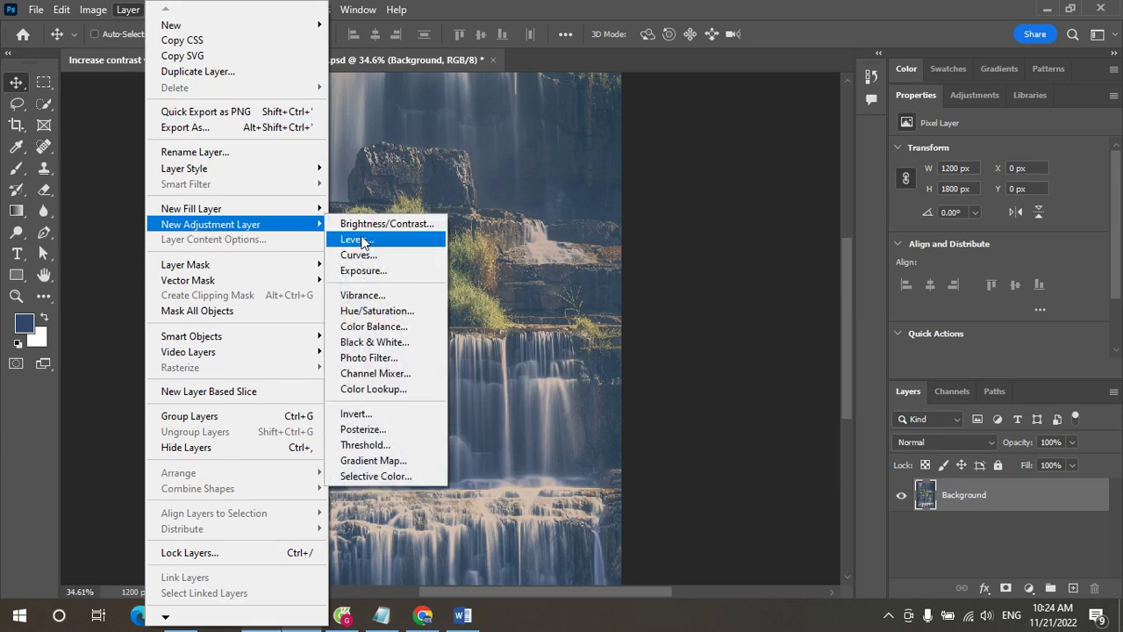
click(369, 256)
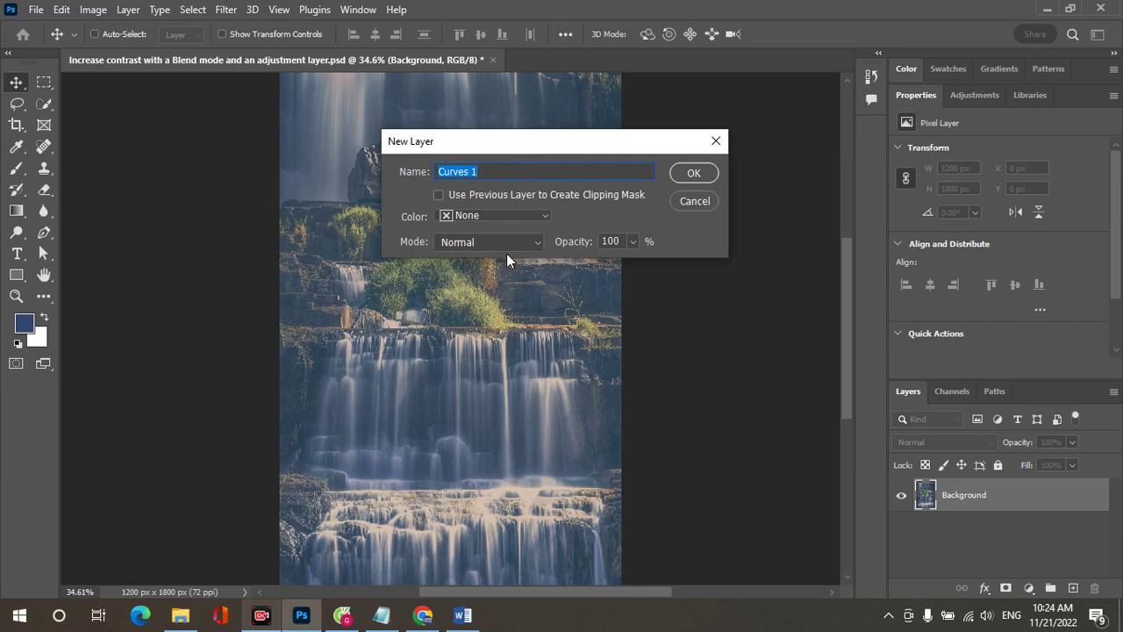
click(538, 243)
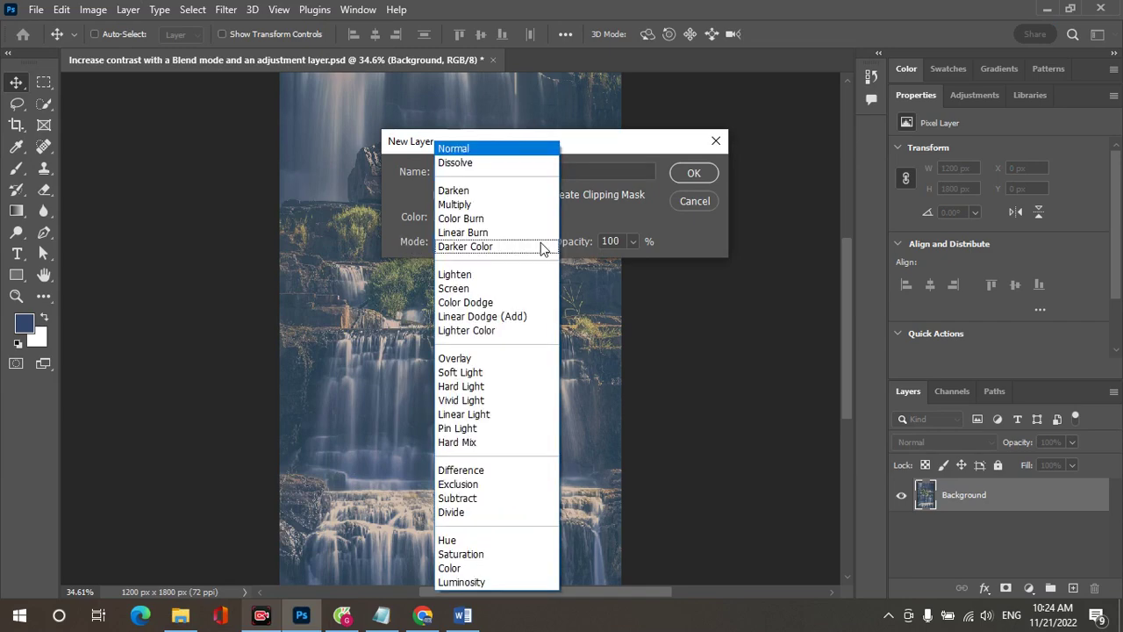
click(522, 425)
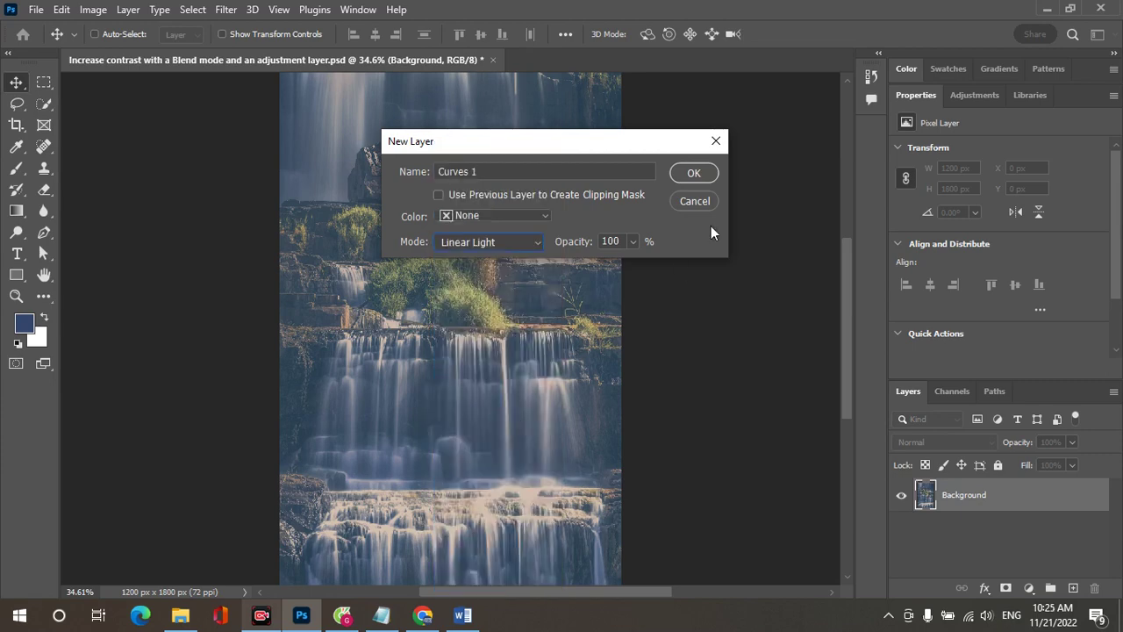
Confirm the New Layer dialog so Curves 1 sits above the Background in Linear Light
click(694, 174)
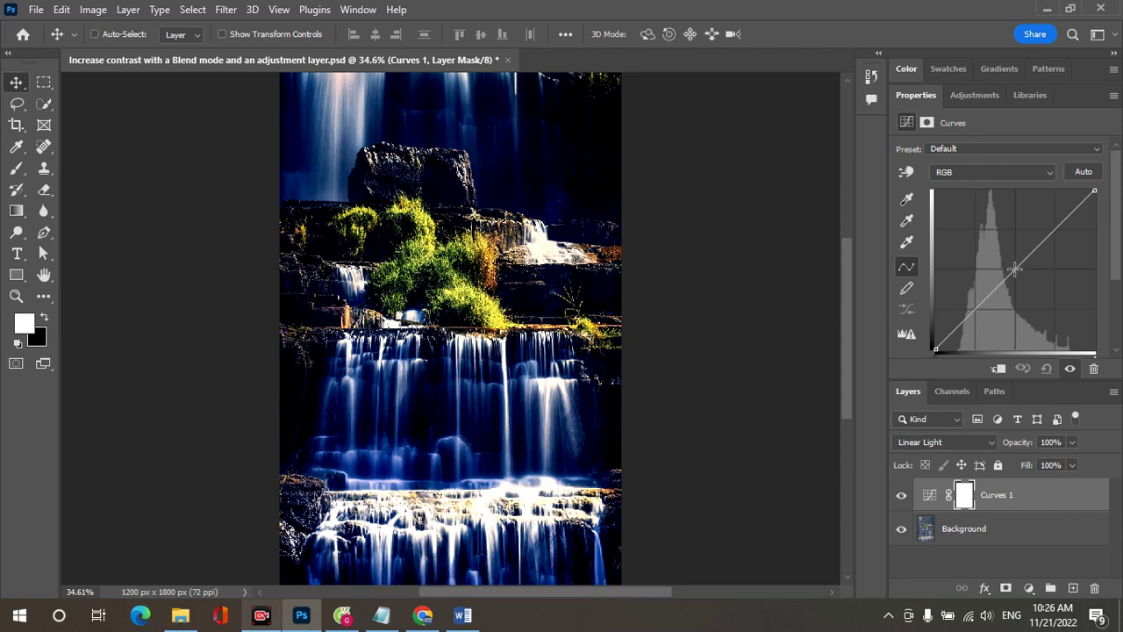
Leave the Curves 1 opacity at 100% and set its Fill to 43%
click(1071, 443)
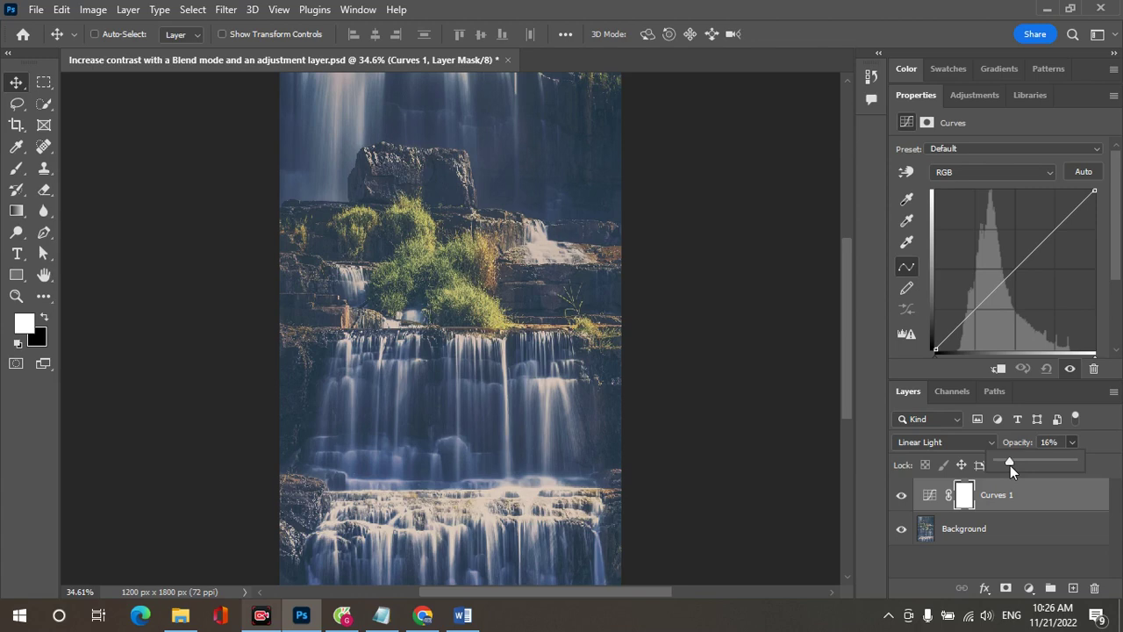
drag(1012, 465, 1081, 464)
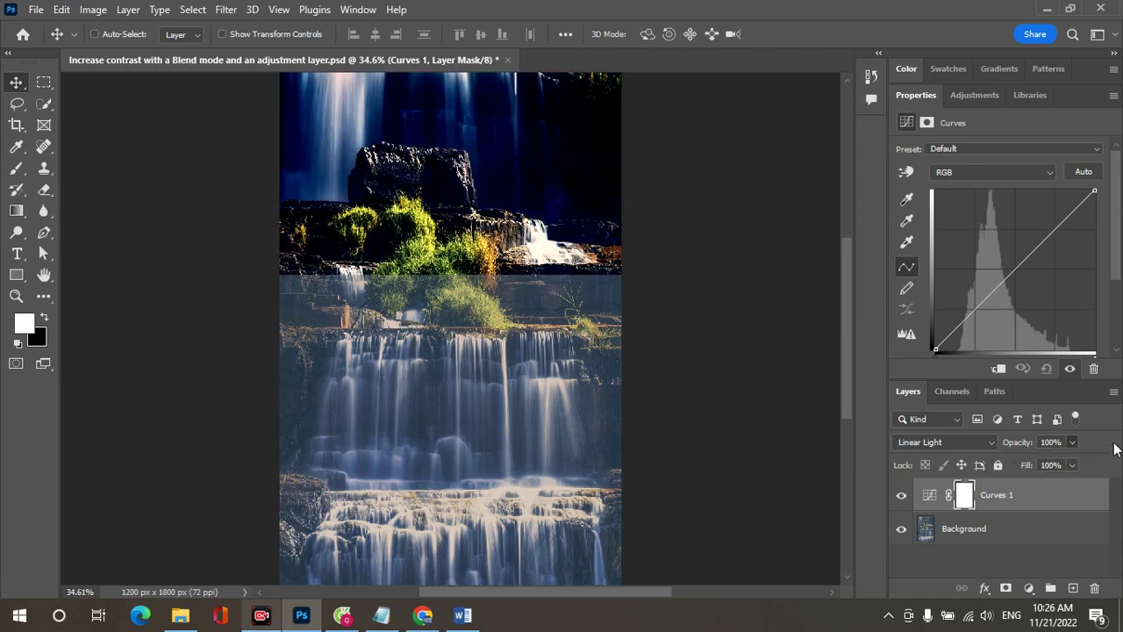
click(1073, 466)
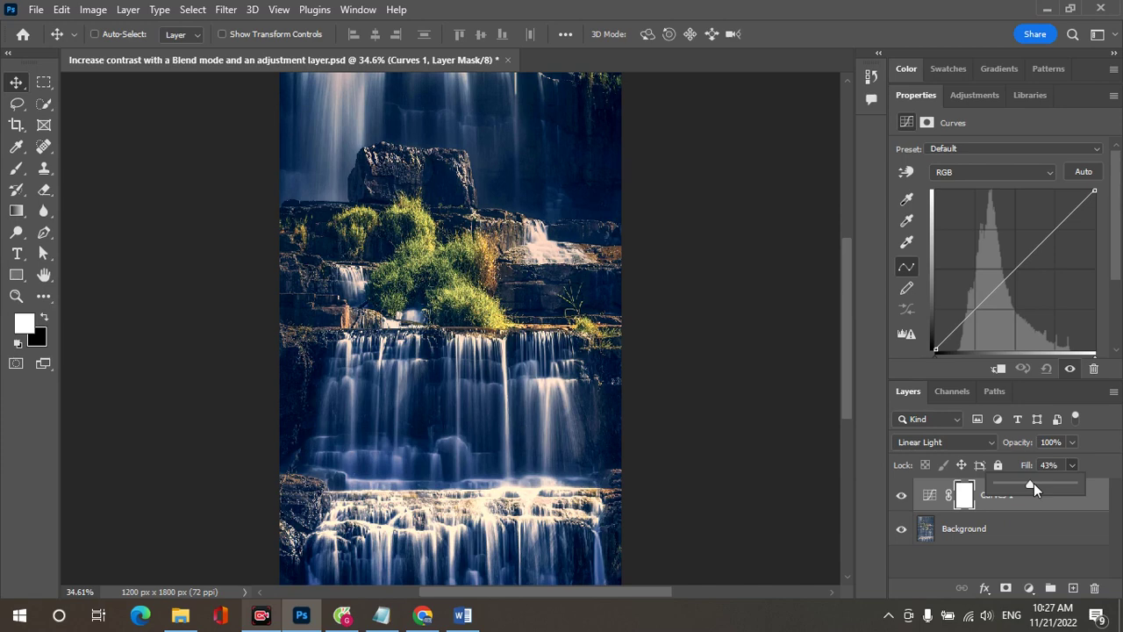
click(1058, 465)
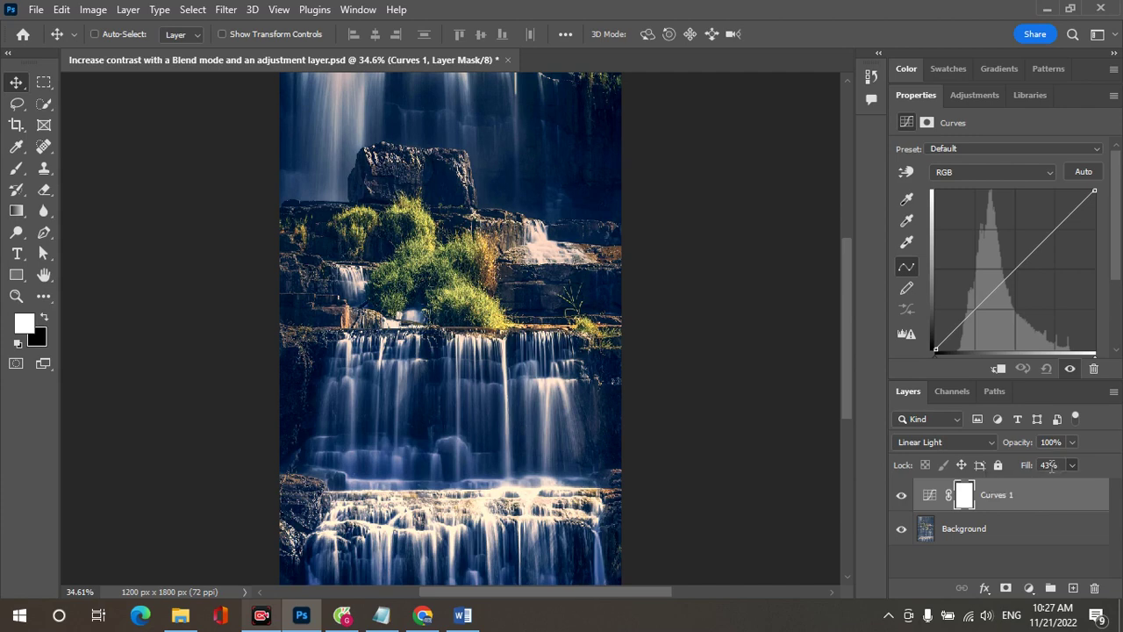
Set the Curves 1 Fill to 35% and briefly check the Window menu
text(3)
text(5)
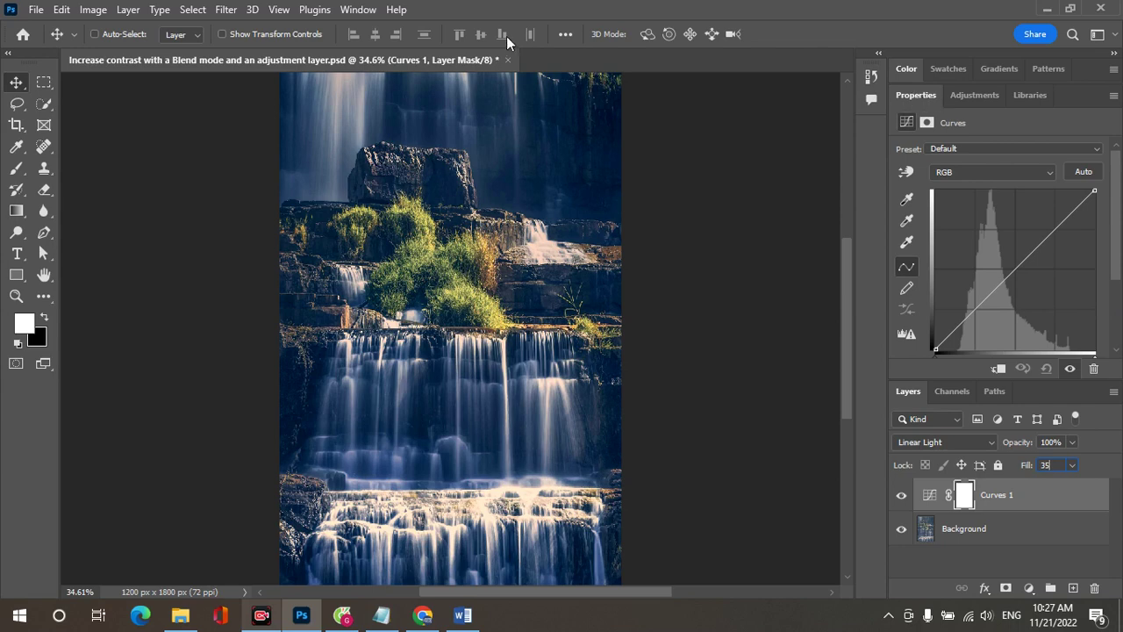
click(360, 10)
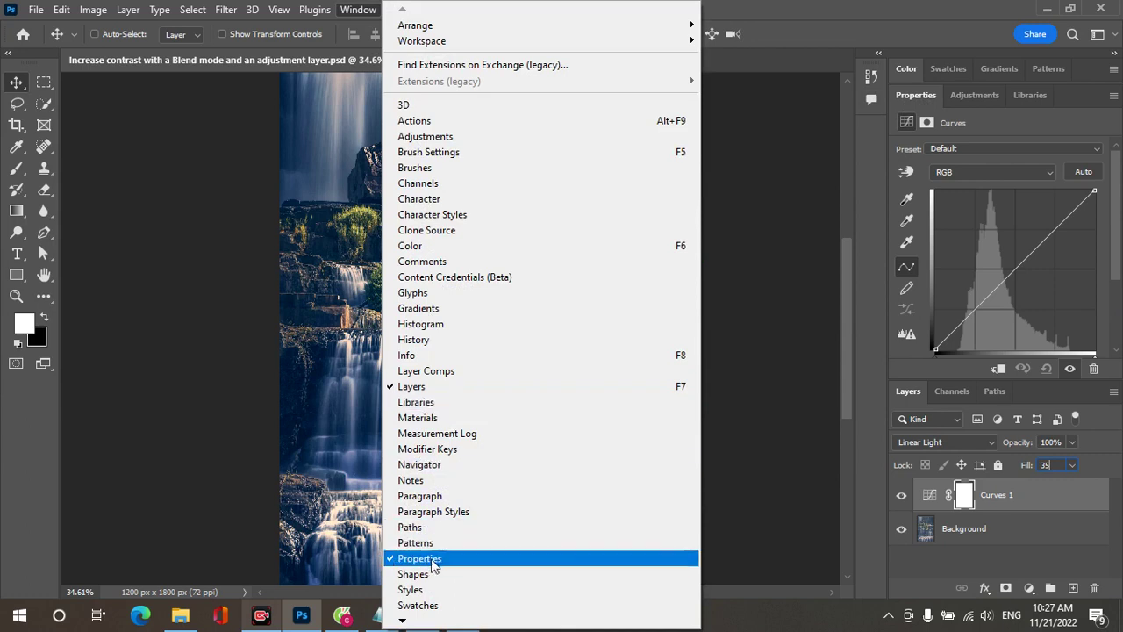
click(865, 7)
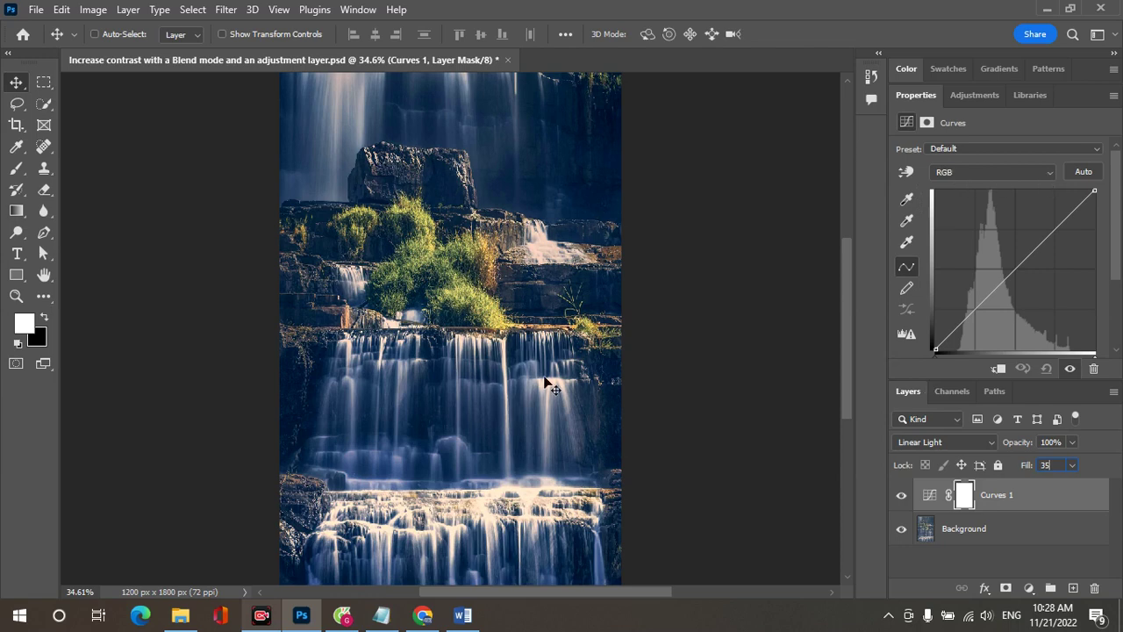
click(1049, 172)
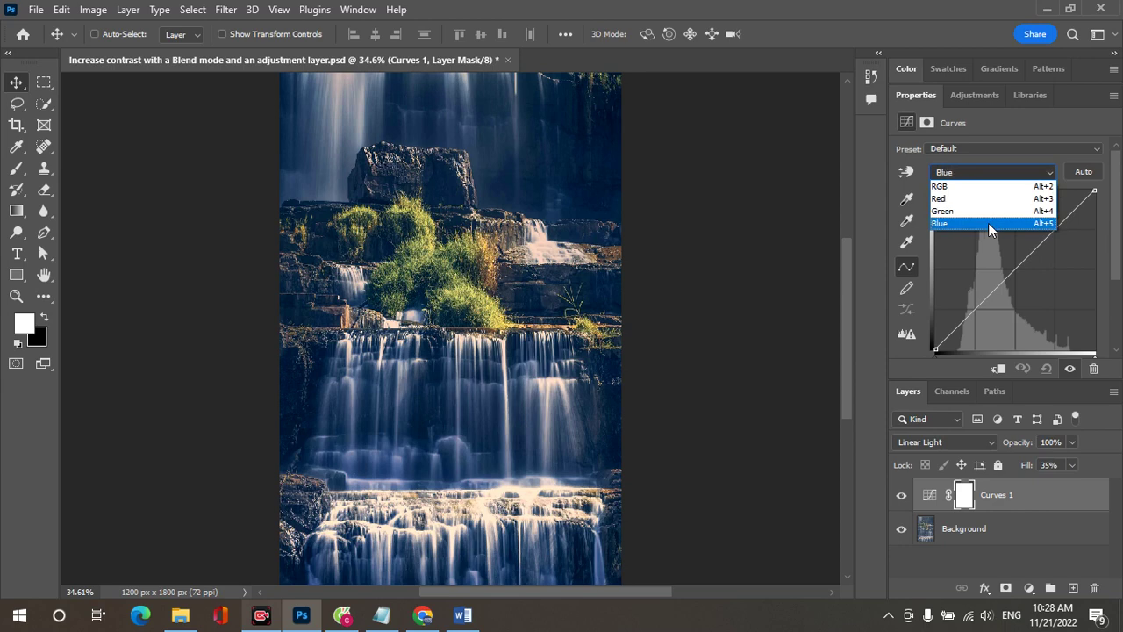
Switch Curves to the Blue channel and move its black point to Input 42, Output 0
click(988, 223)
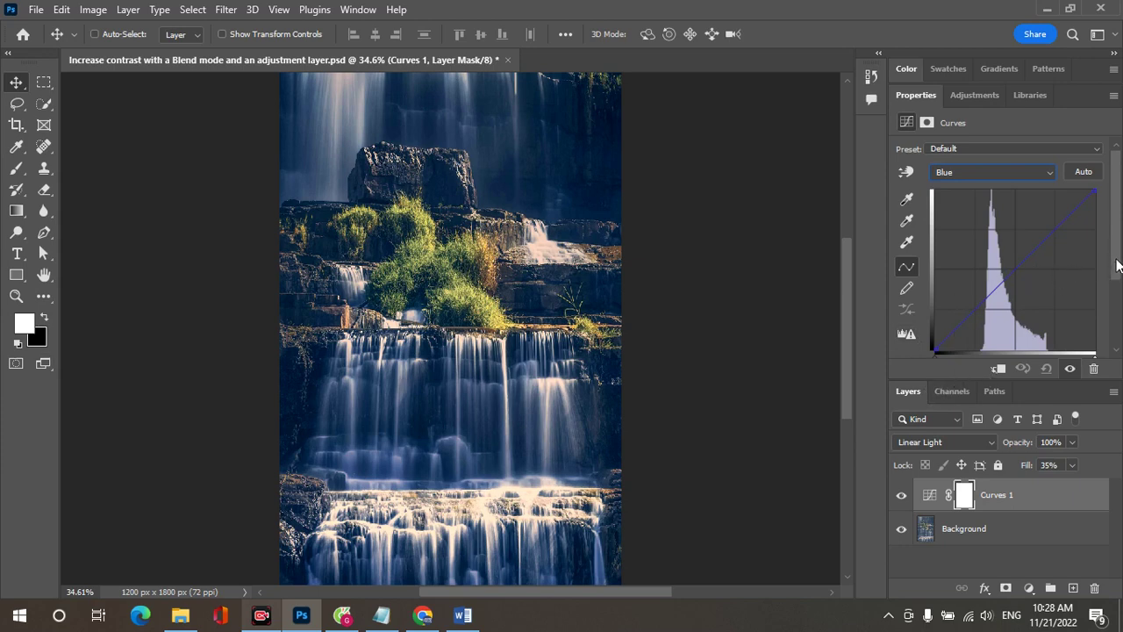
drag(1117, 265, 1117, 292)
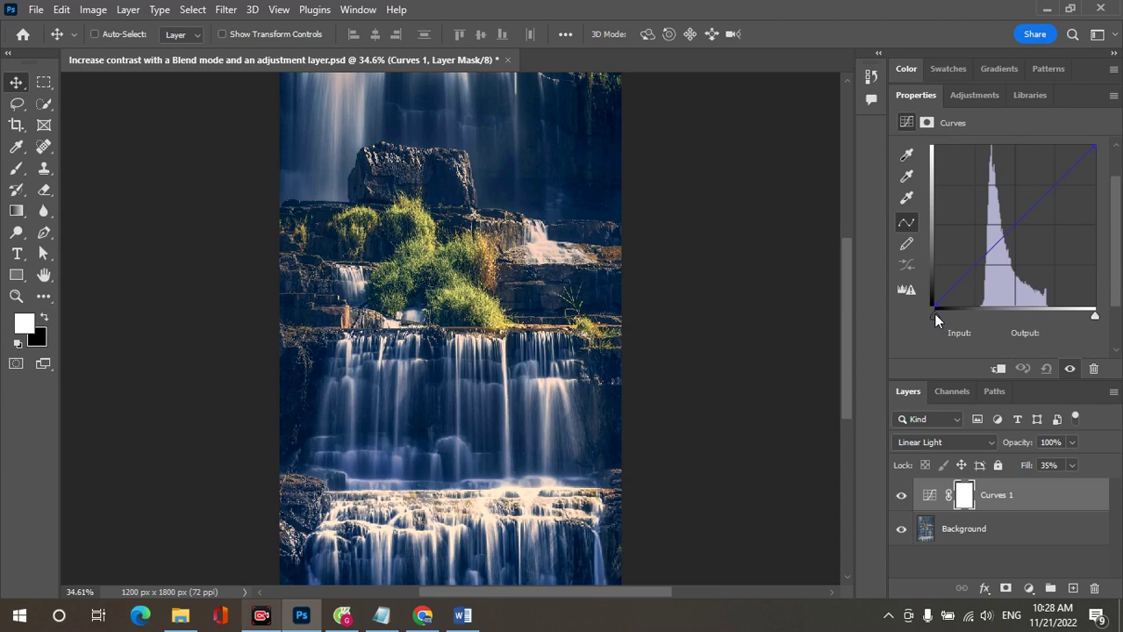
drag(935, 315, 957, 322)
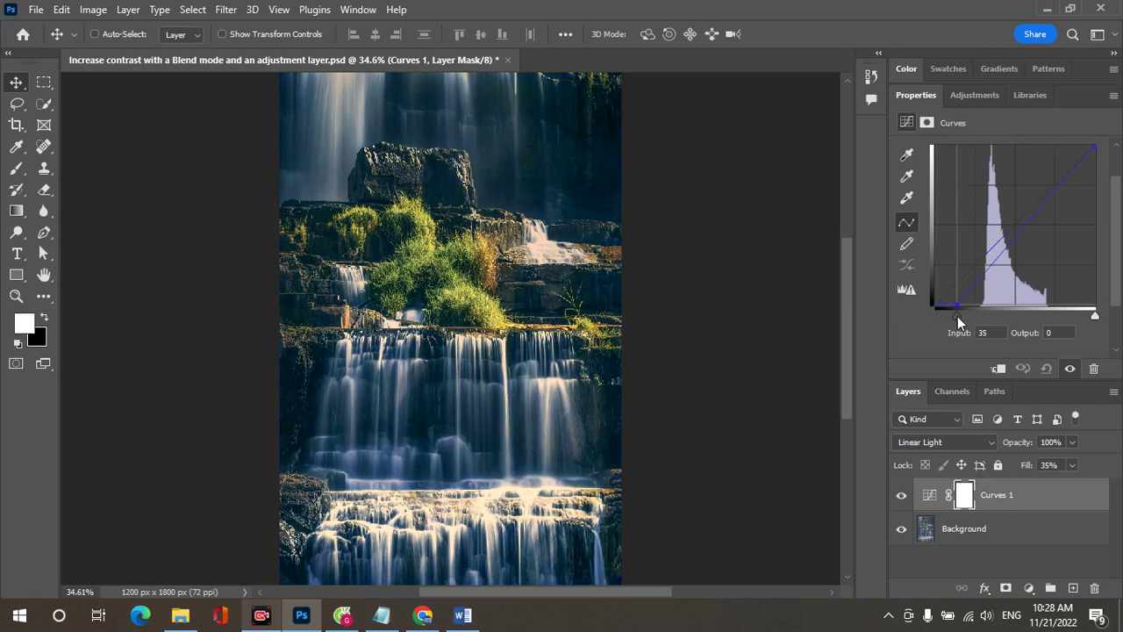
drag(957, 322, 961, 314)
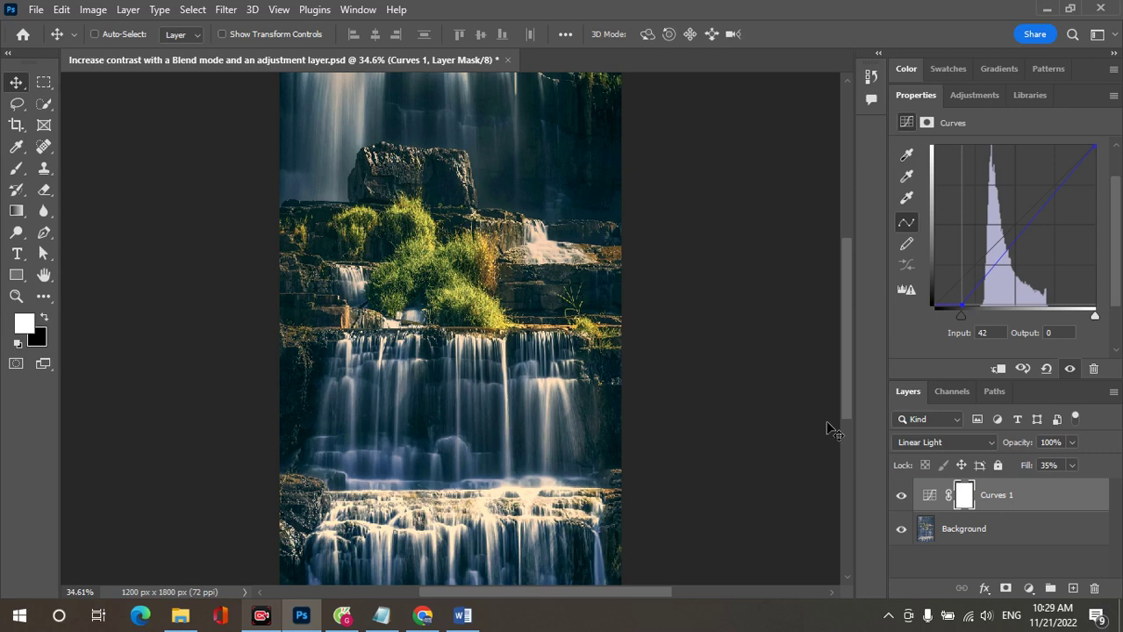
click(902, 497)
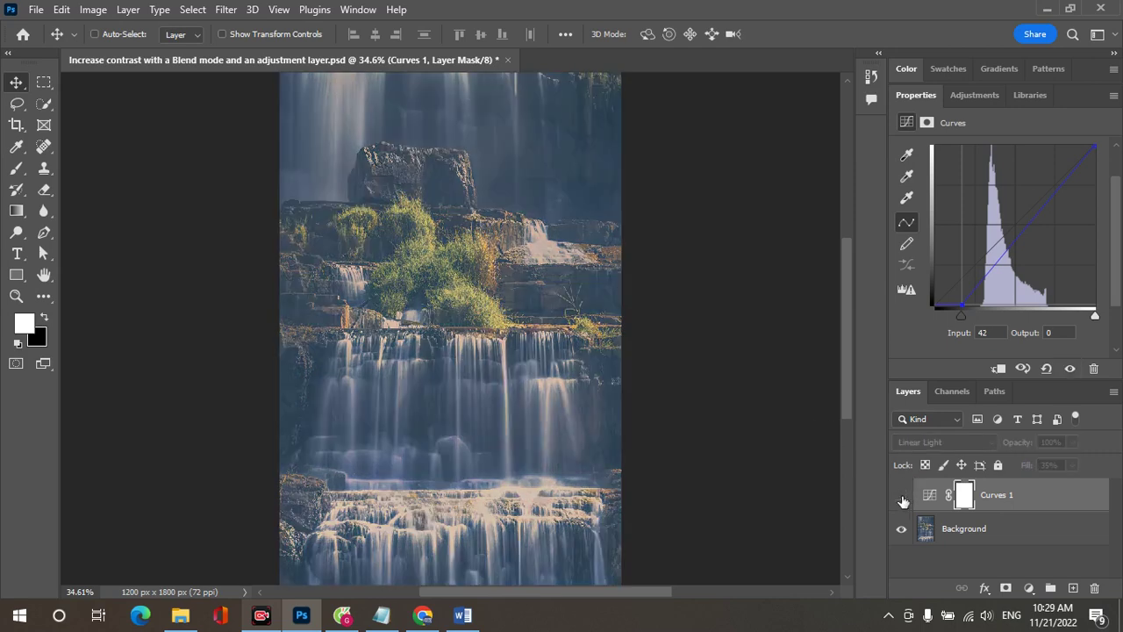
click(902, 497)
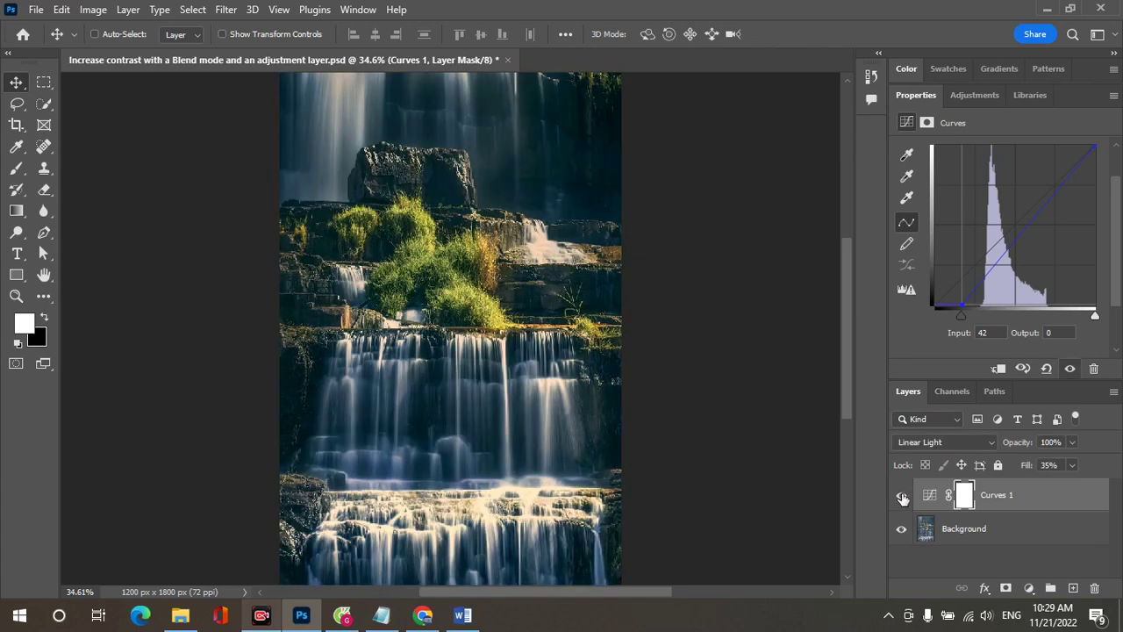